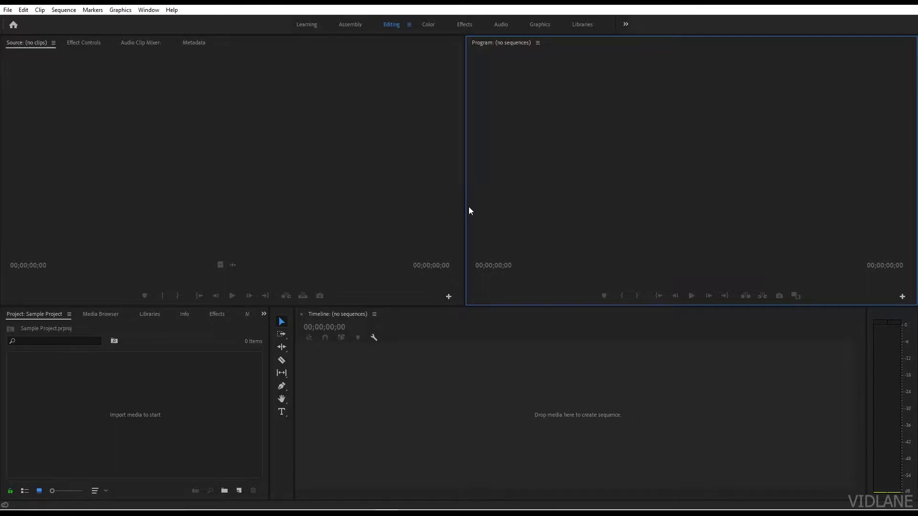
Step: Start a new sequence from the Project panel and show its detailed Settings
click(20, 313)
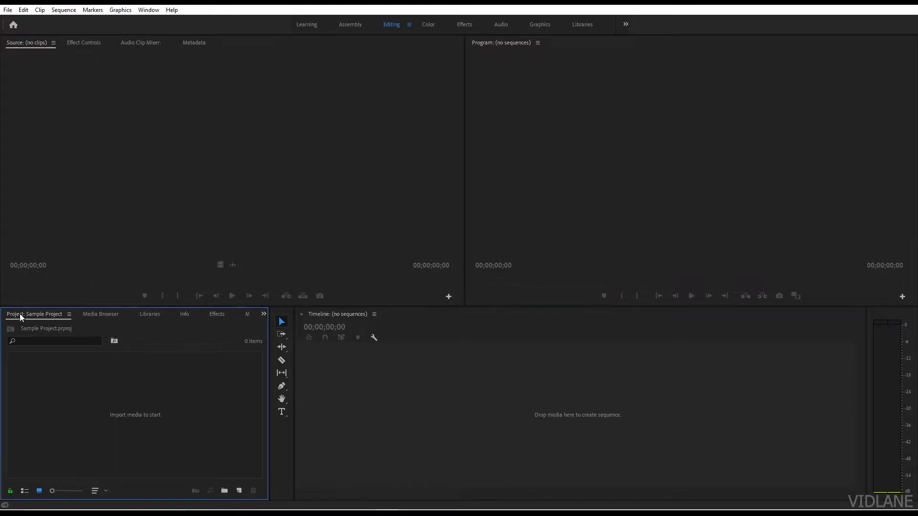
right_click(95, 391)
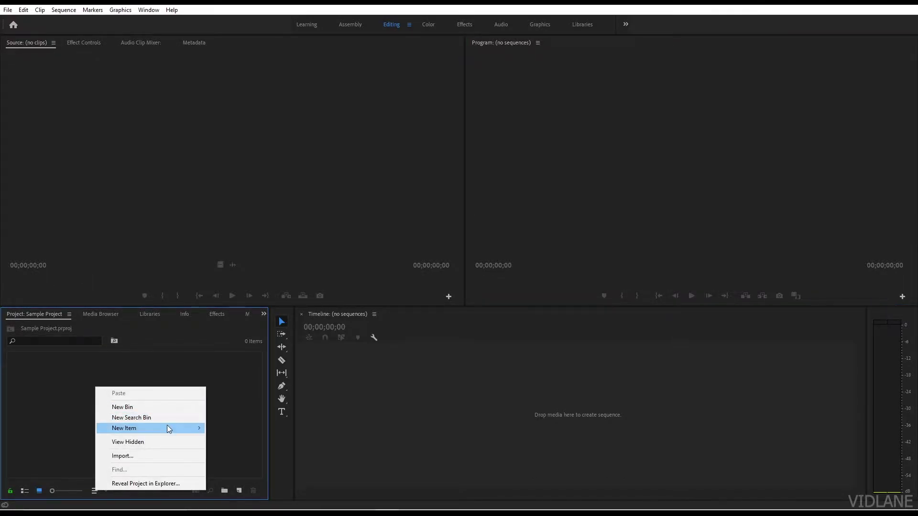
mouse_move(154, 428)
click(251, 326)
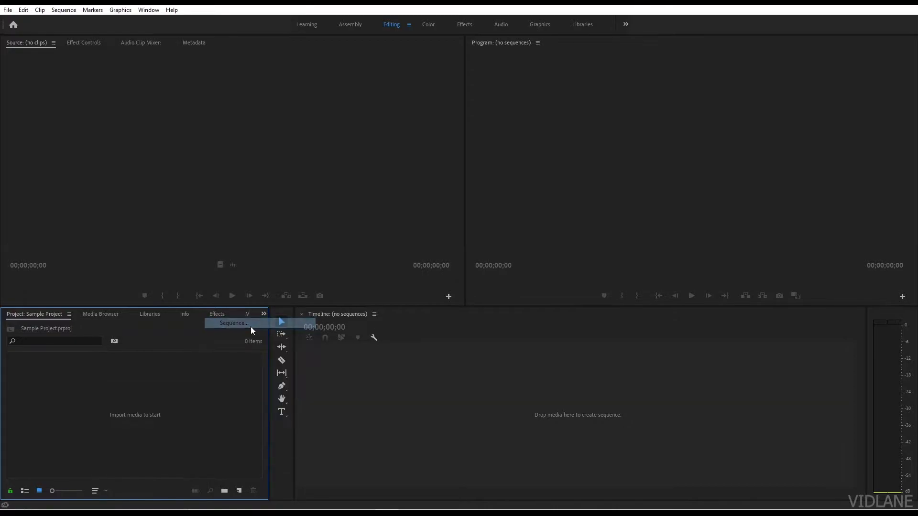
click(362, 106)
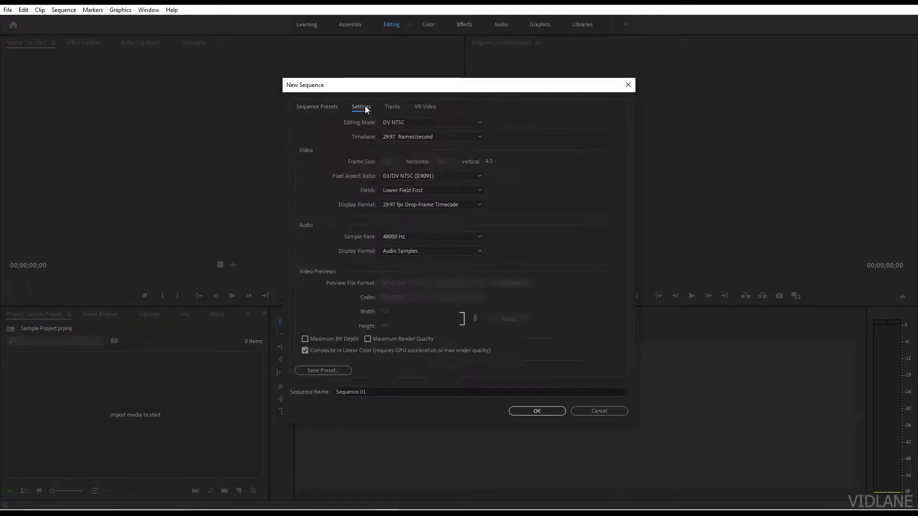
Step: Set Editing Mode to Custom with a 1080 x 1920 frame size
click(418, 123)
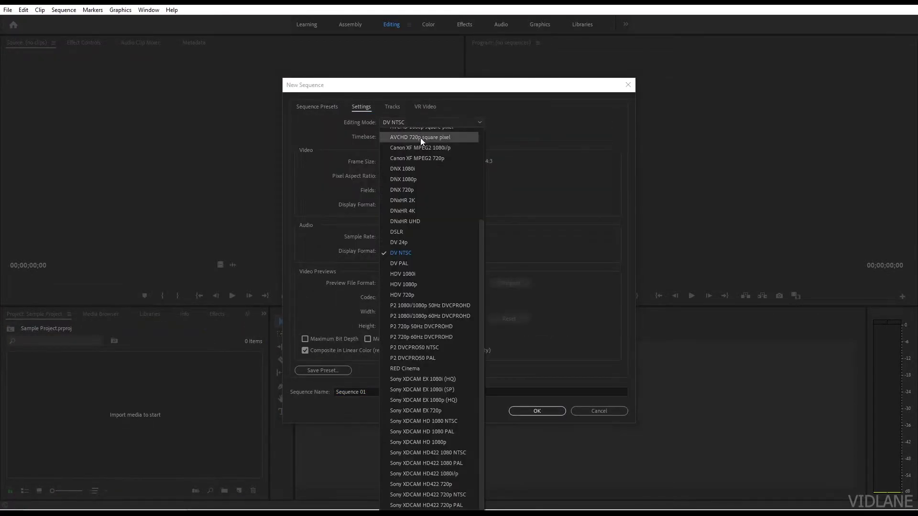
scroll(423, 140, up, 5)
click(413, 134)
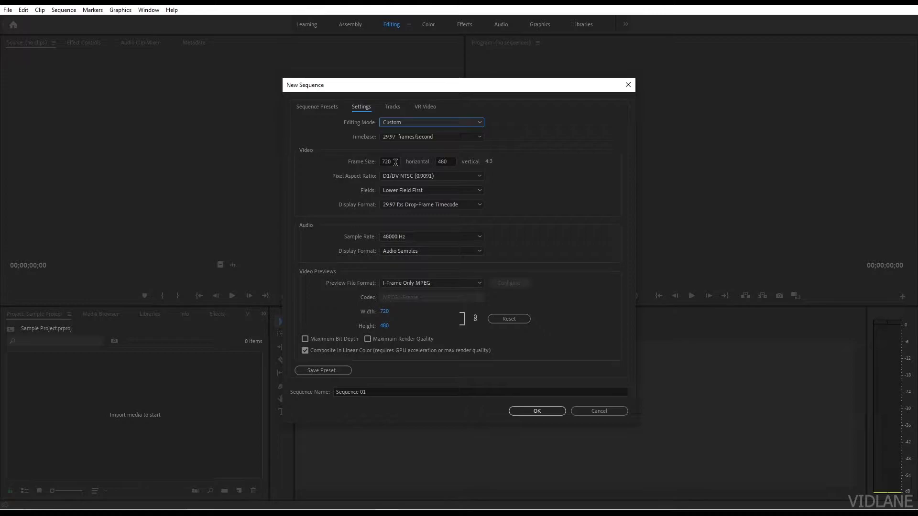
click(396, 163)
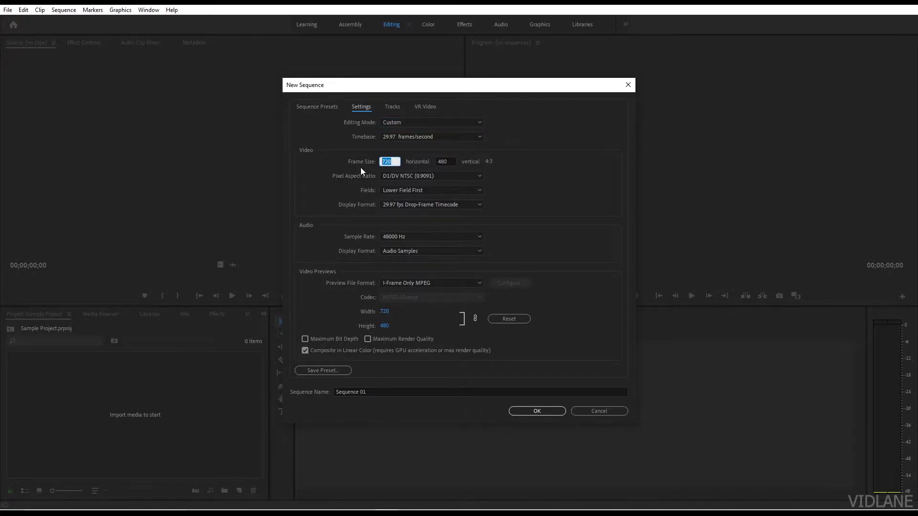
text(1080)
key(Tab)
text(1)
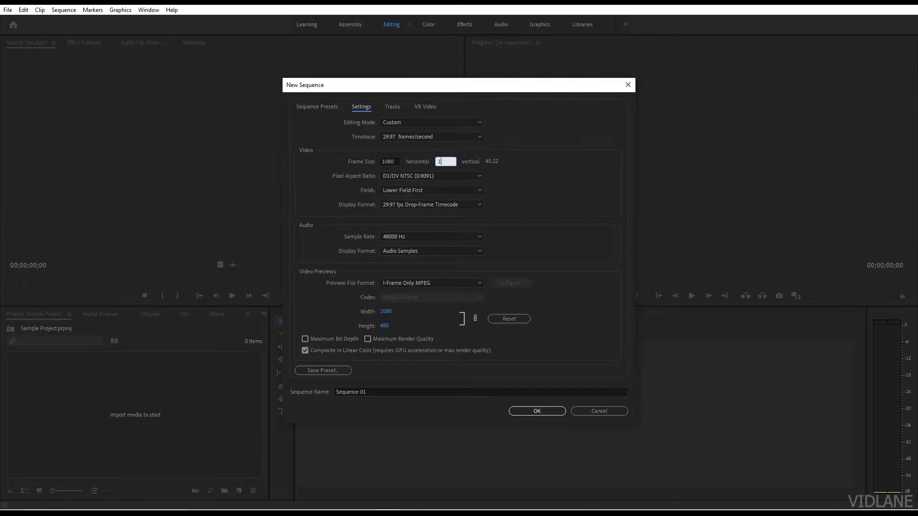
text(920)
Step: Create Sequence 01 and load the gameplay recording into the Source monitor
click(535, 413)
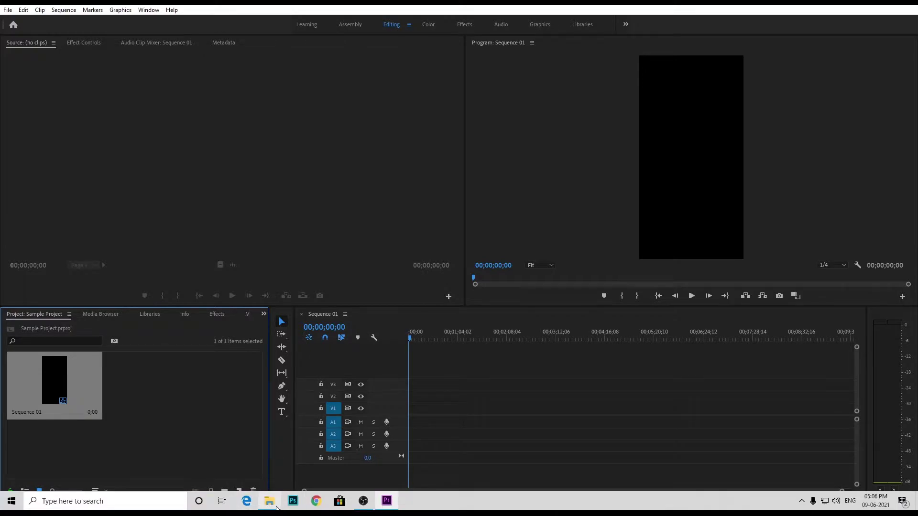
click(277, 508)
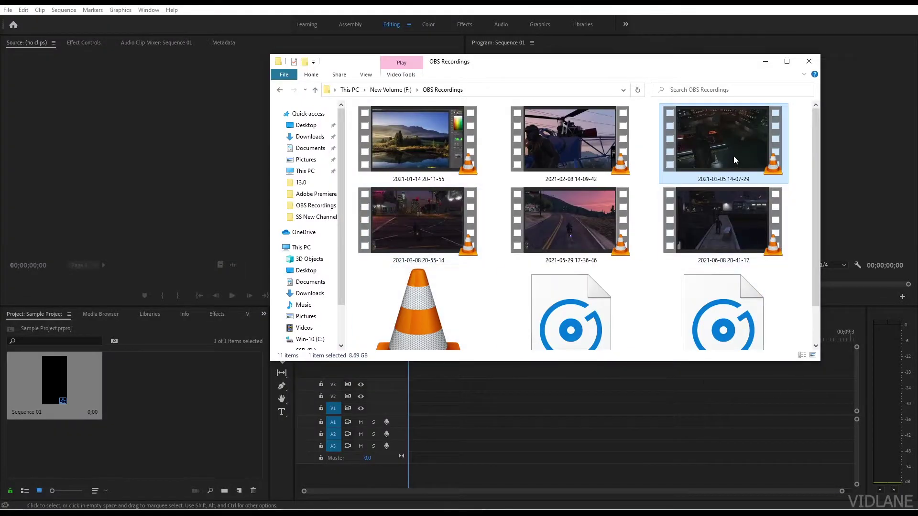
drag(735, 161, 151, 178)
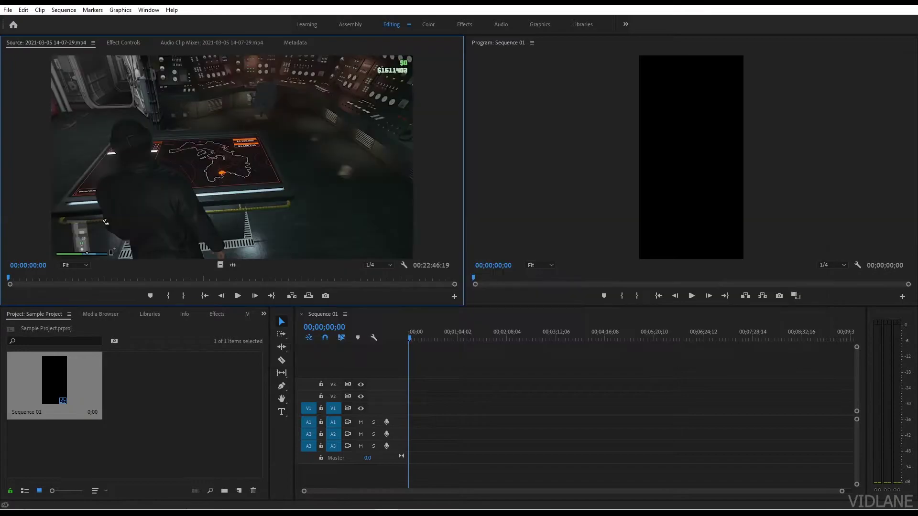
Step: Mark In and Out points around a roughly 37-second gameplay section
click(136, 281)
click(169, 296)
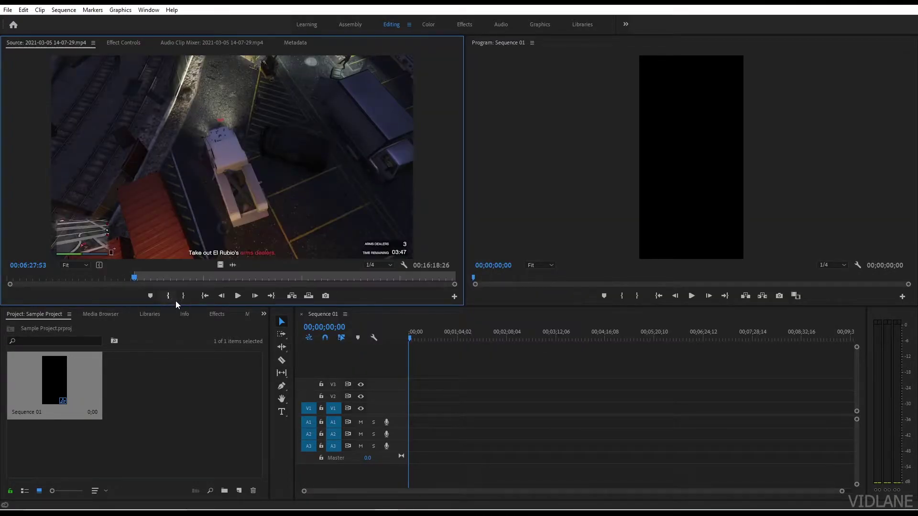
click(147, 280)
click(183, 295)
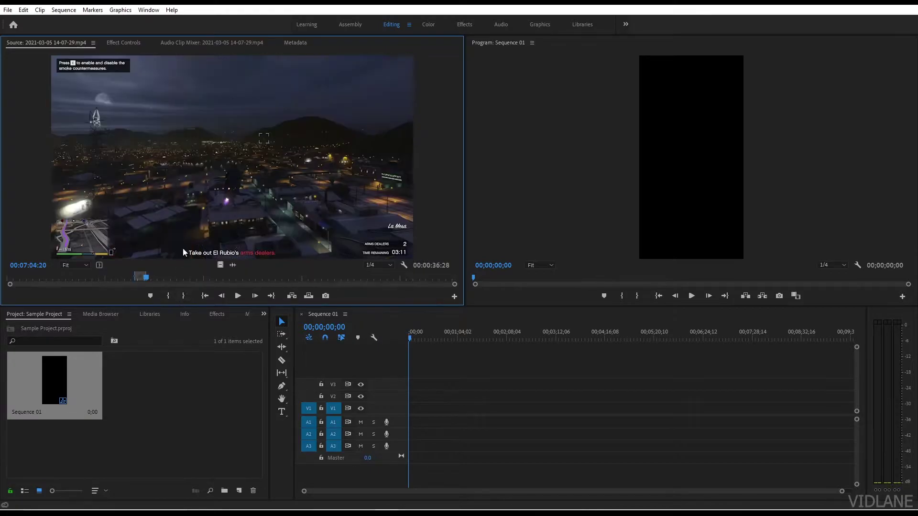
Step: Drop the marked clip onto V1/A1, keep existing settings, and scrub back to the start
mouse_move(185, 166)
mouse_down()
mouse_move(437, 416)
mouse_move(416, 416)
mouse_up()
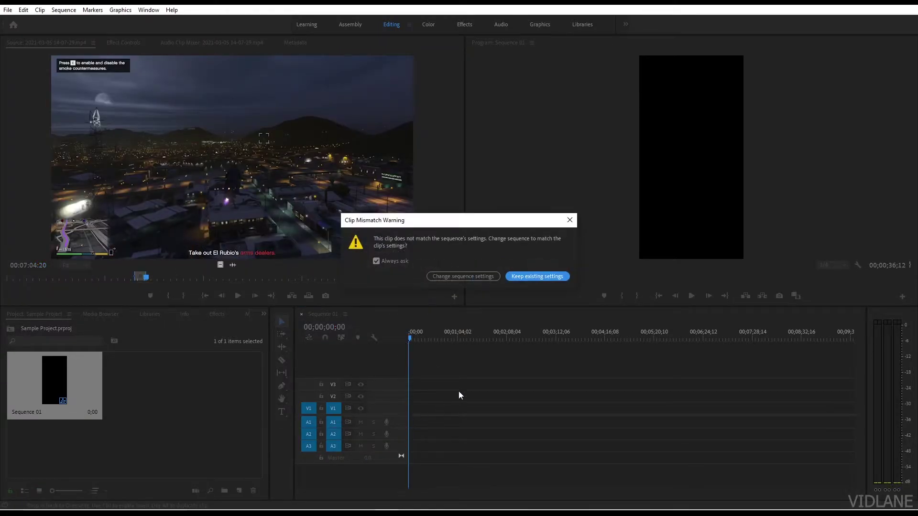
click(529, 278)
click(434, 338)
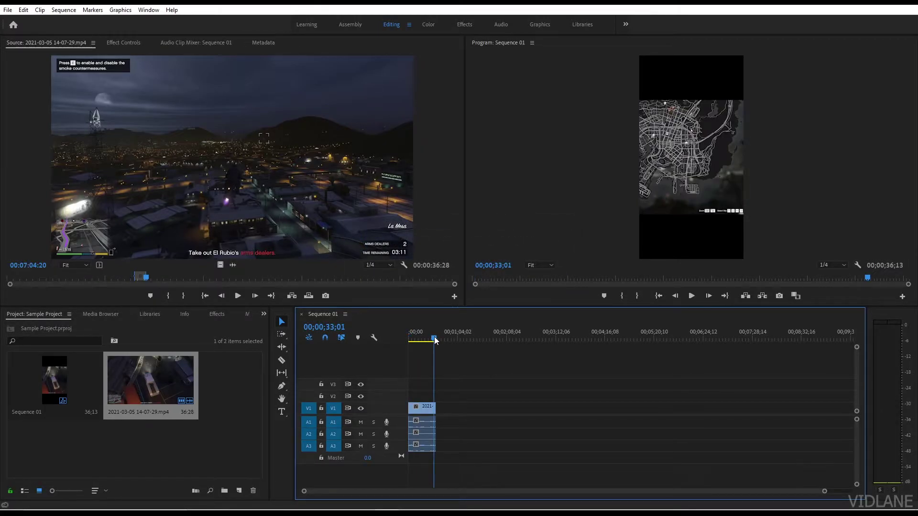
drag(434, 339, 436, 339)
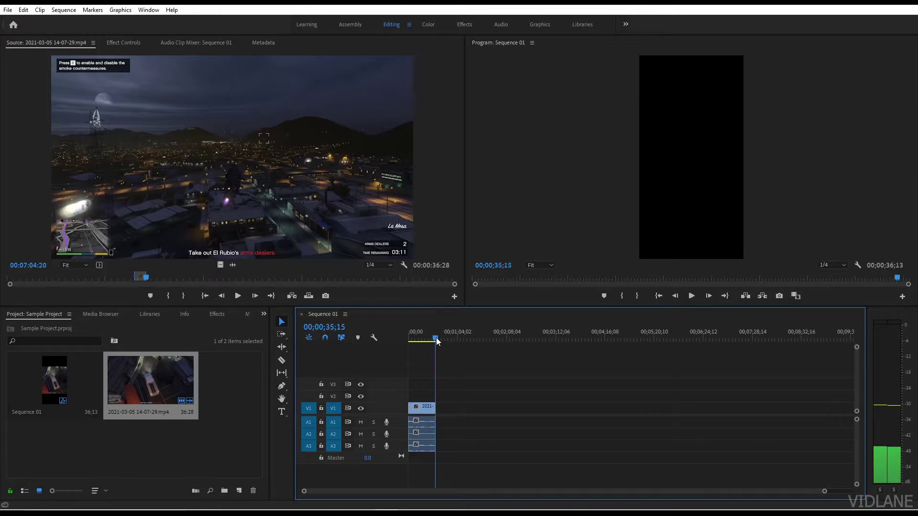
drag(436, 337, 410, 343)
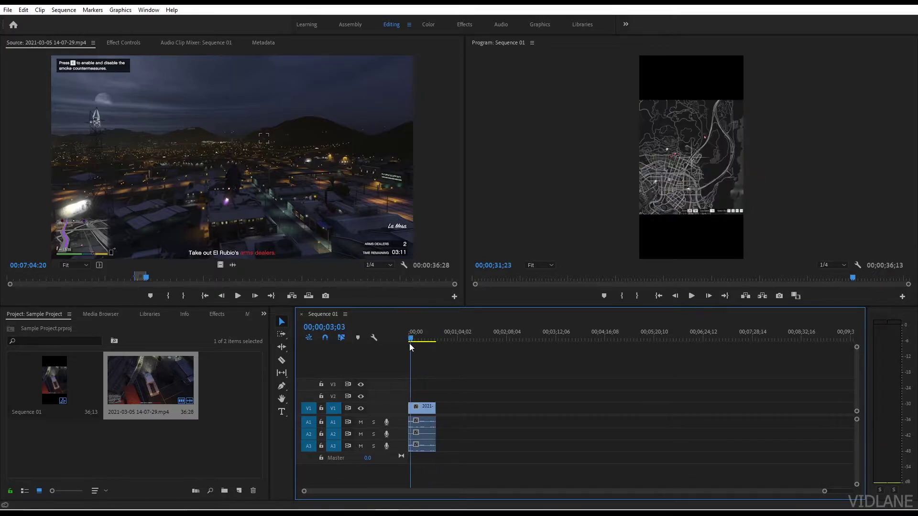
Step: Scale the gameplay clip in the Program monitor until it fills the vertical frame's width
click(683, 188)
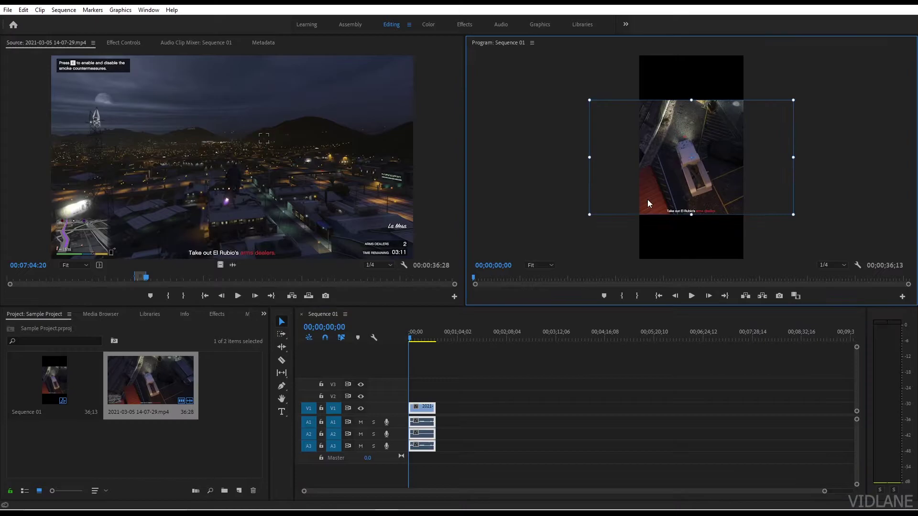
drag(795, 215, 805, 239)
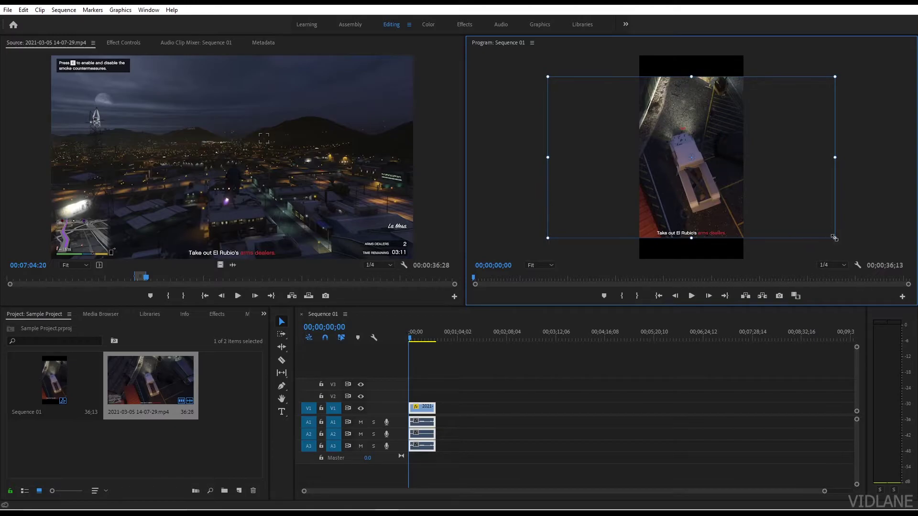
mouse_move(835, 238)
mouse_down()
mouse_move(793, 235)
mouse_move(708, 186)
mouse_up()
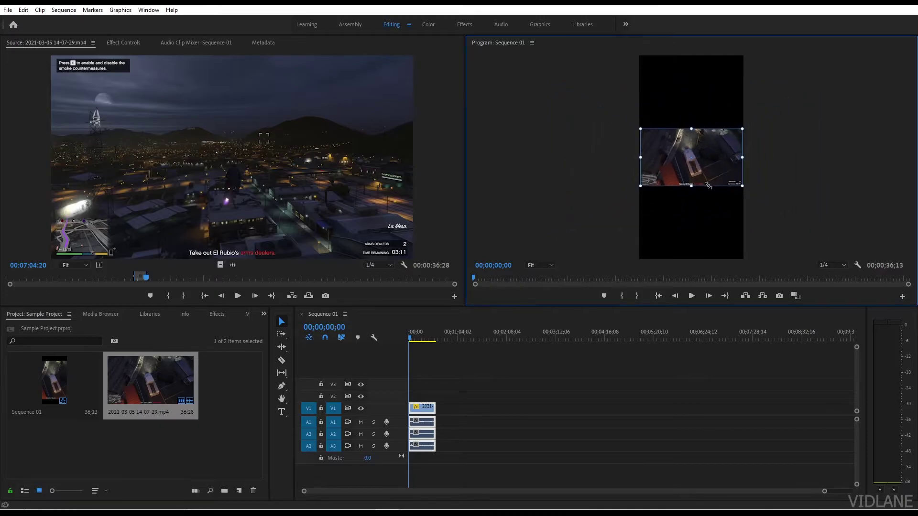
drag(708, 186, 710, 188)
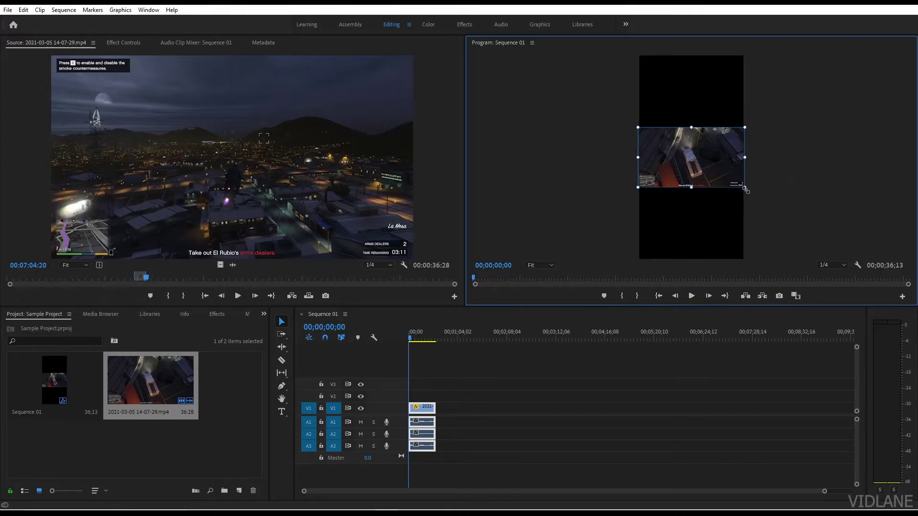
drag(744, 187, 779, 227)
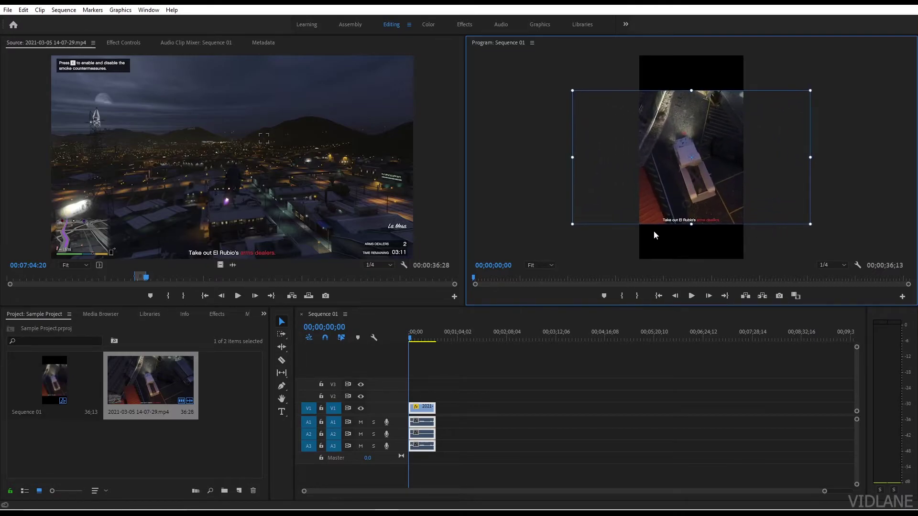
click(543, 193)
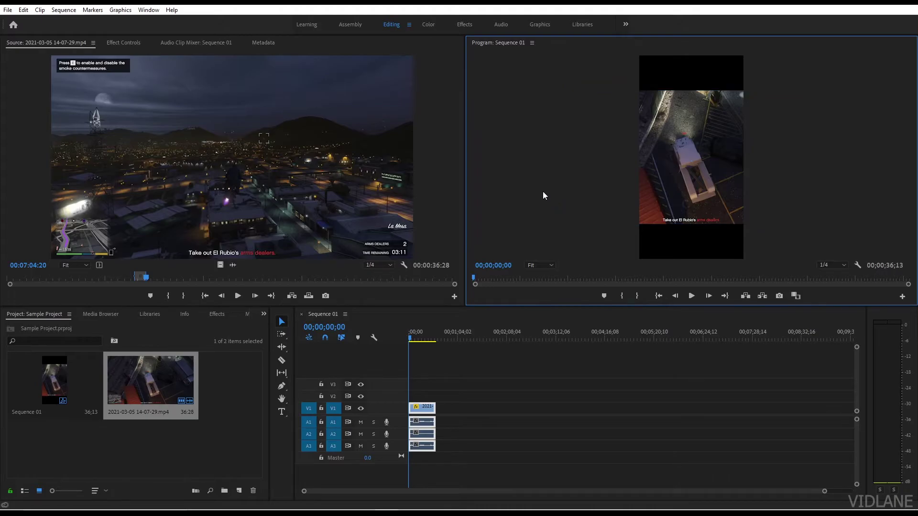
Step: Open File > Export > Media for Sequence 01 with Match Sequence Settings enabled
click(7, 10)
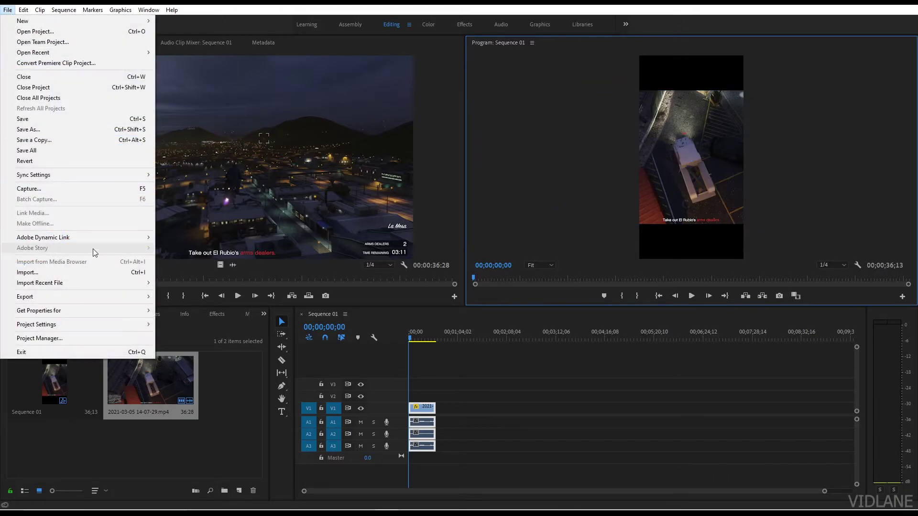
mouse_move(24, 296)
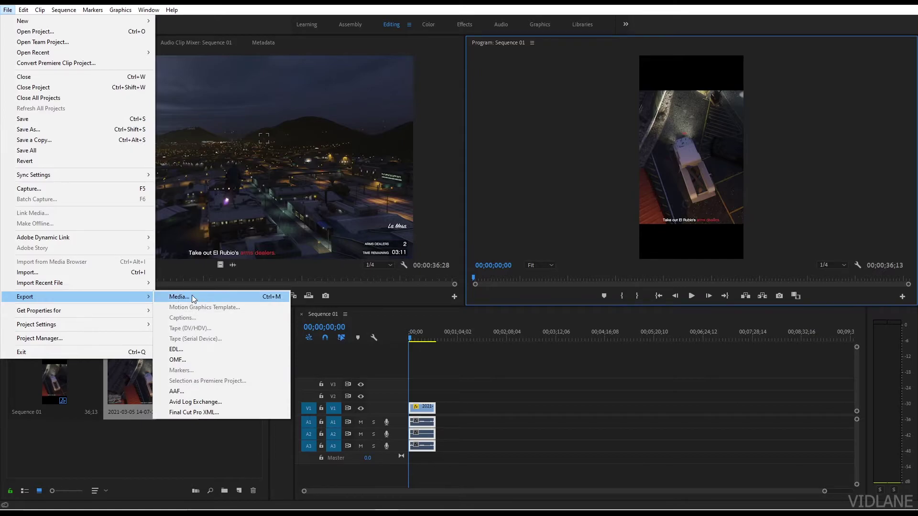
click(192, 295)
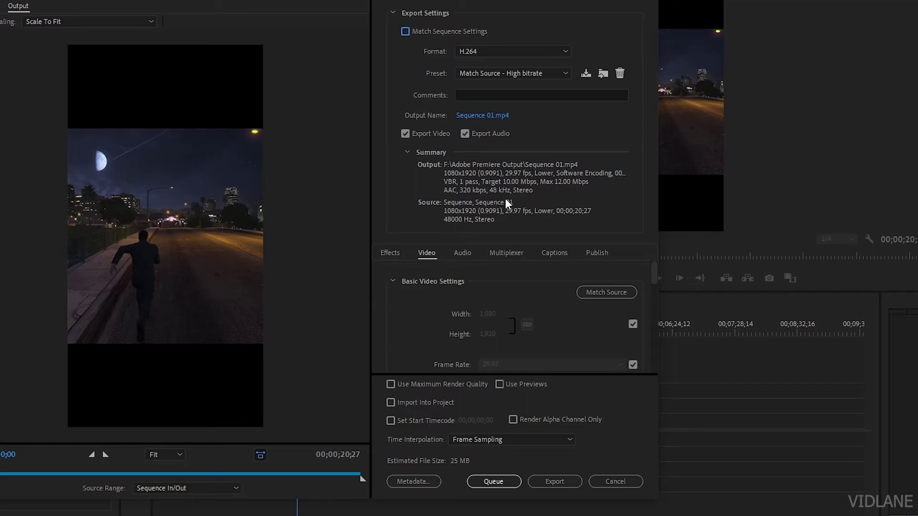
scroll(497, 298, down, 2)
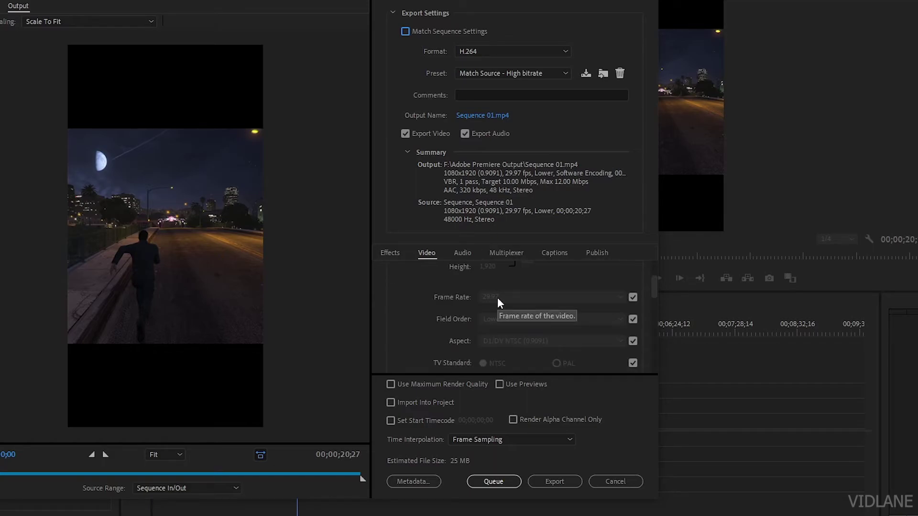
scroll(497, 298, up, 2)
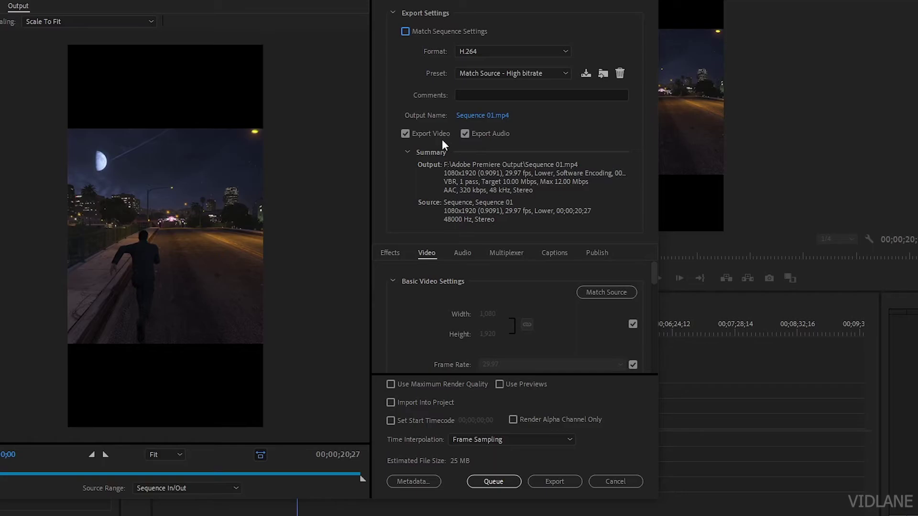
click(405, 33)
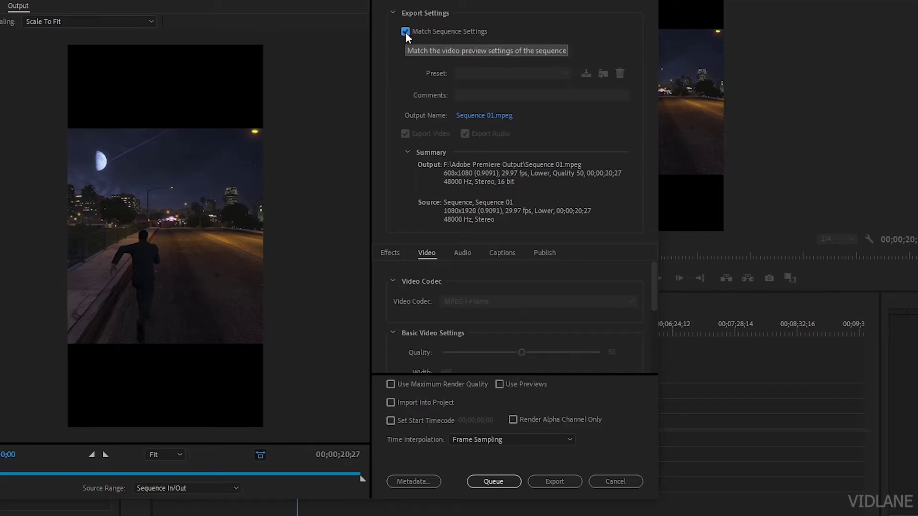